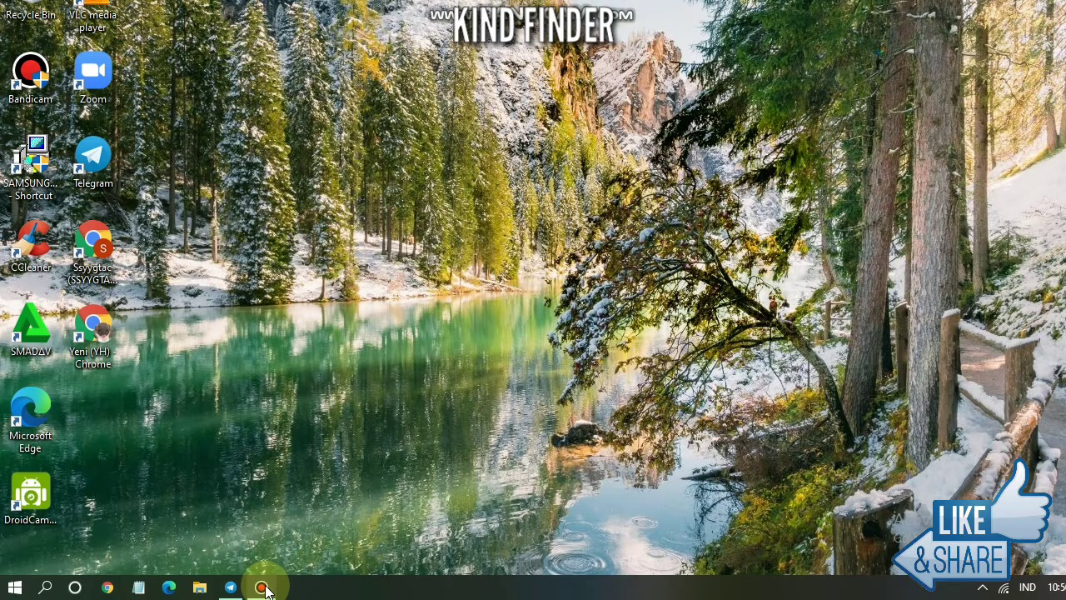
Step: Bring Telegram to the front and show the main menu's two signed-in accounts
mouse_move(263, 582)
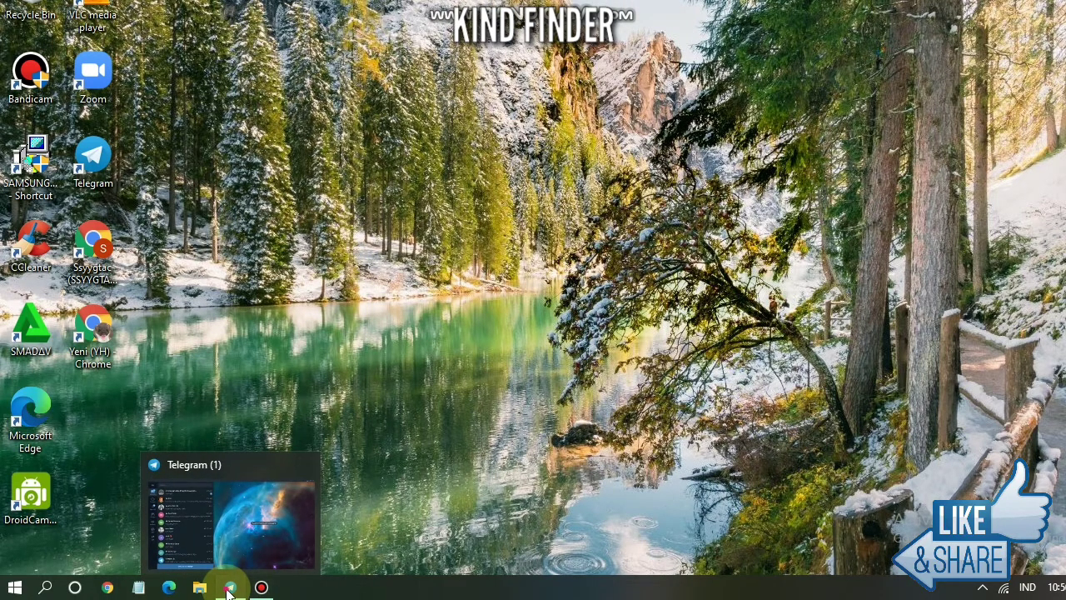
left_click(228, 590)
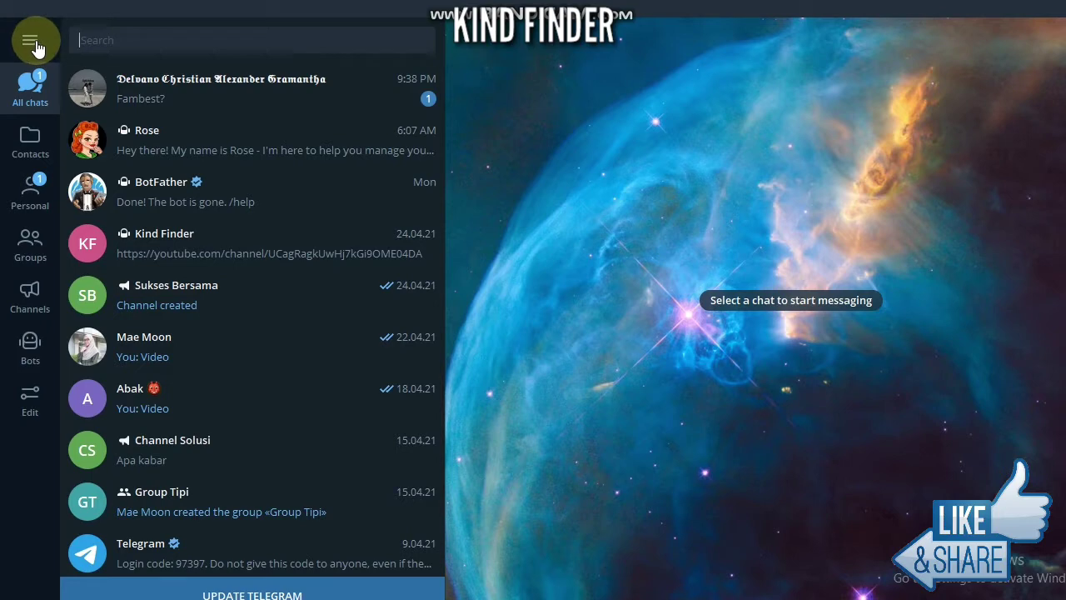
left_click(30, 42)
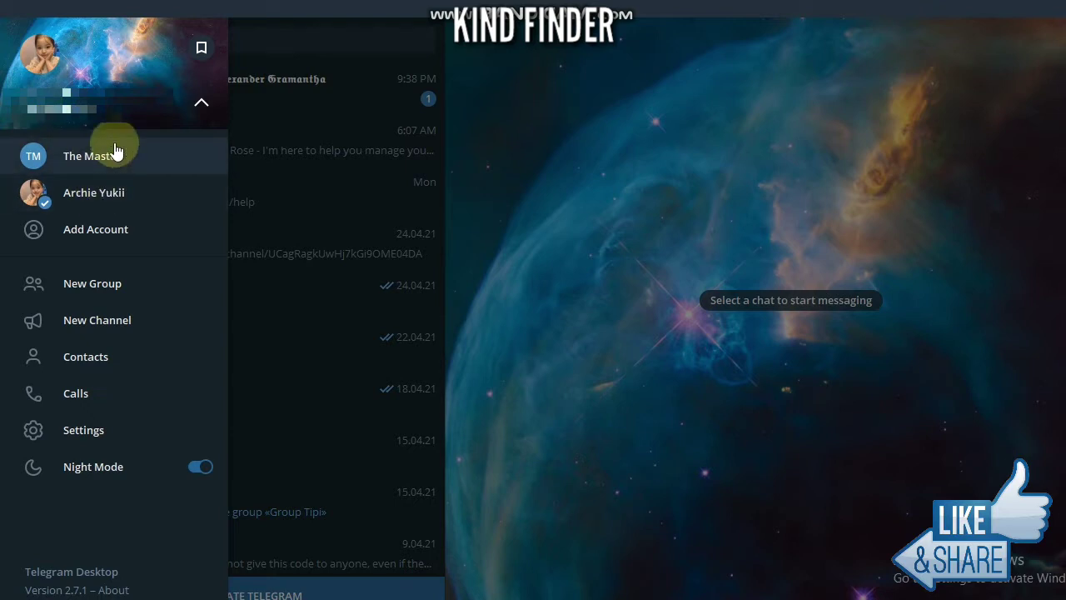
Step: Start adding a third account from the main menu
left_click(117, 233)
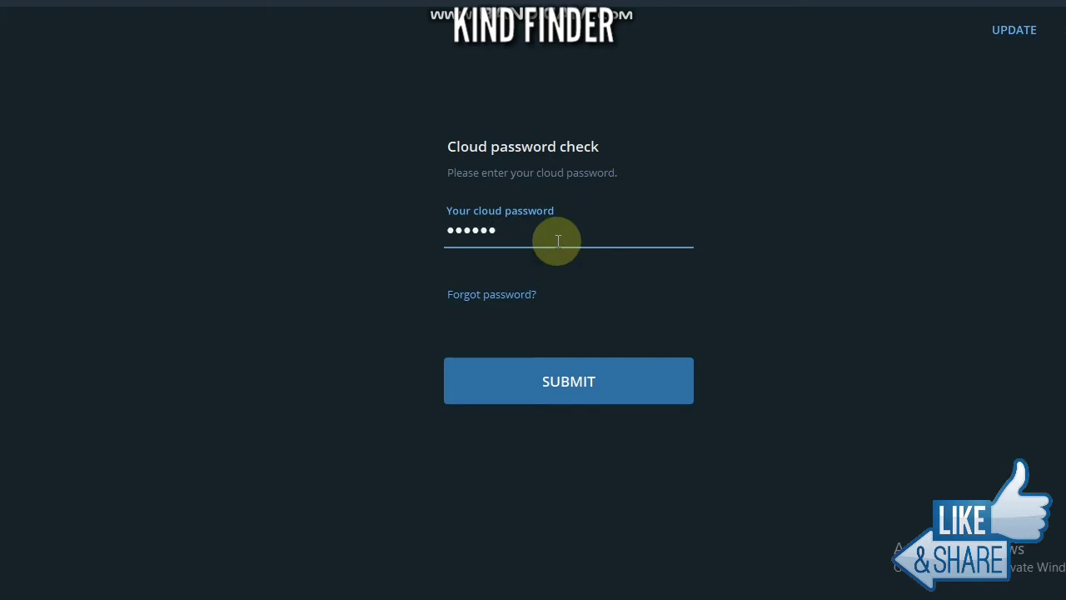
Step: Submit the cloud password, then reset it with Forgot password and the emailed code
key("Return")
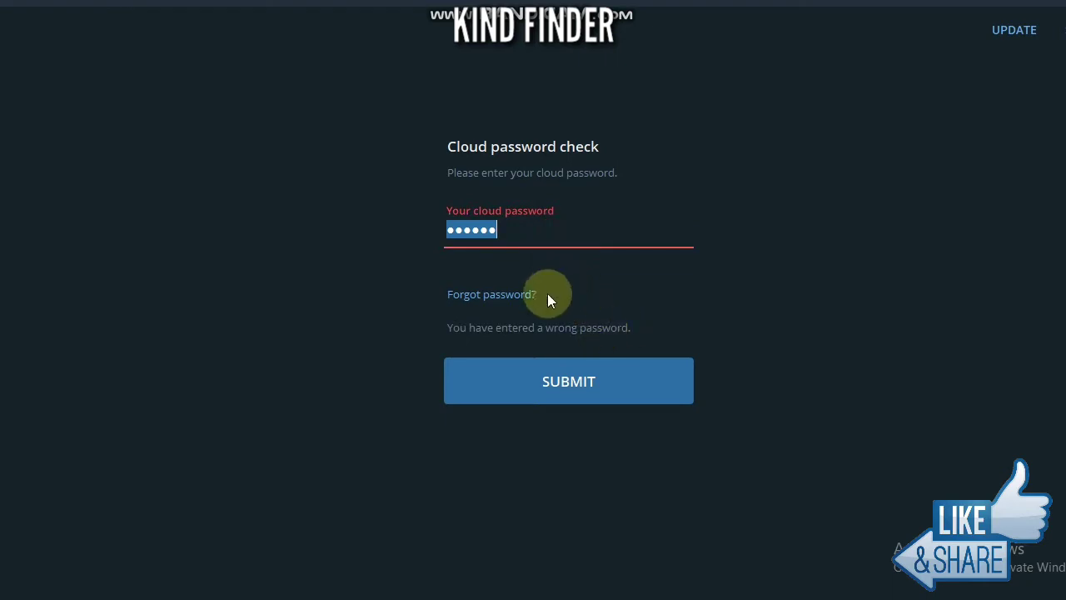
left_click(517, 307)
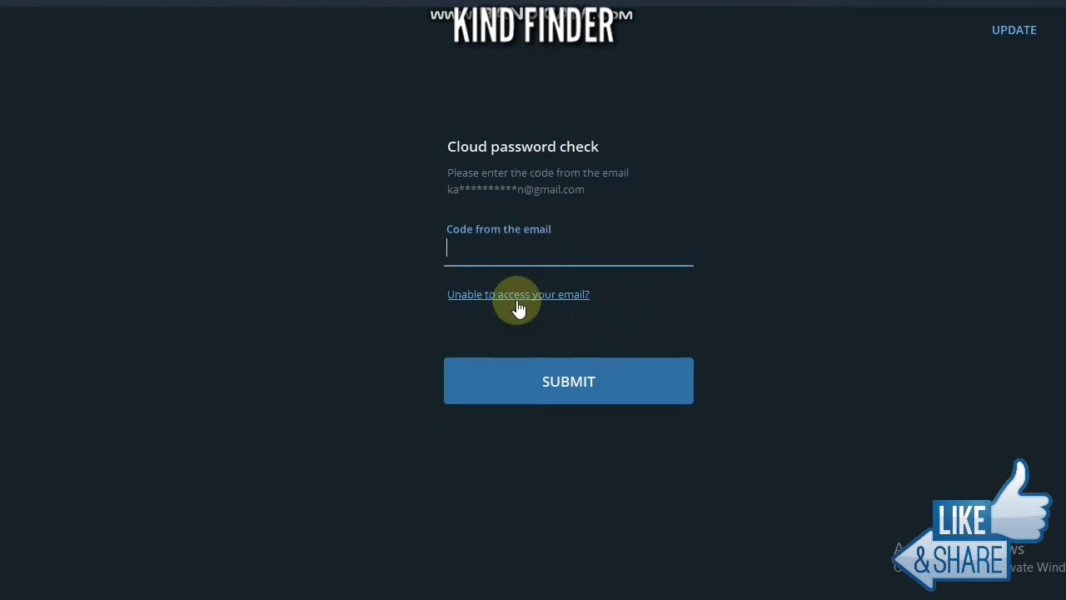
left_click(547, 254)
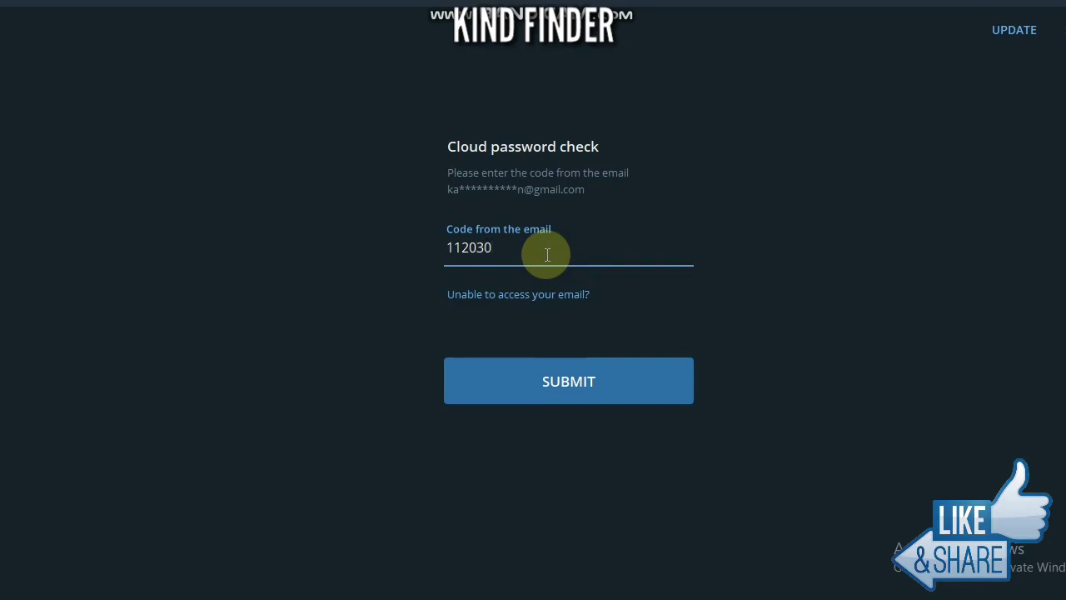
left_click(598, 391)
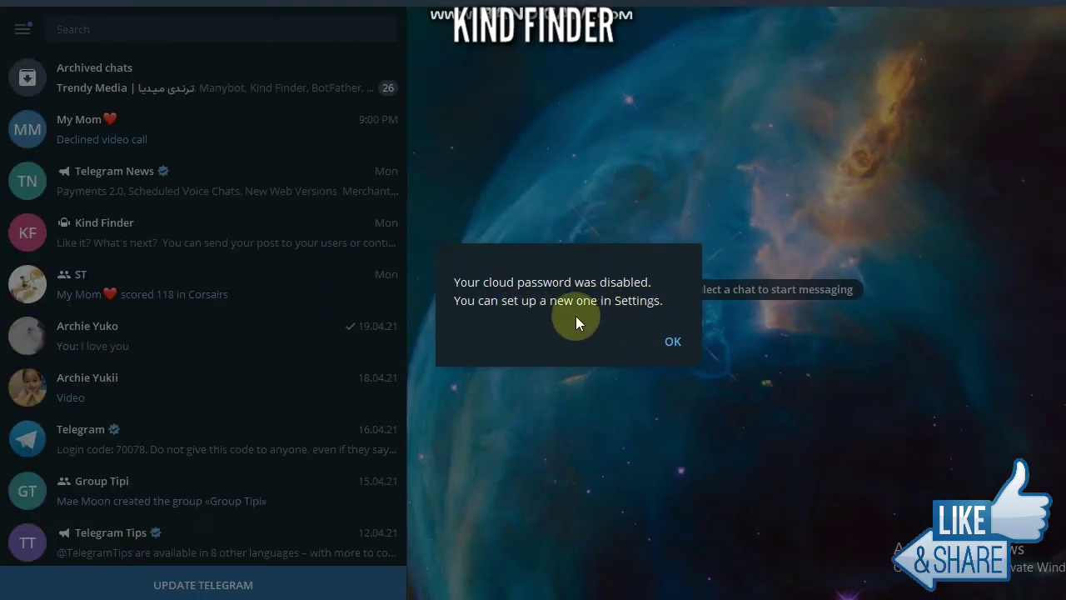
Step: Dismiss the password-disabled notice and switch to the second listed account
left_click(674, 345)
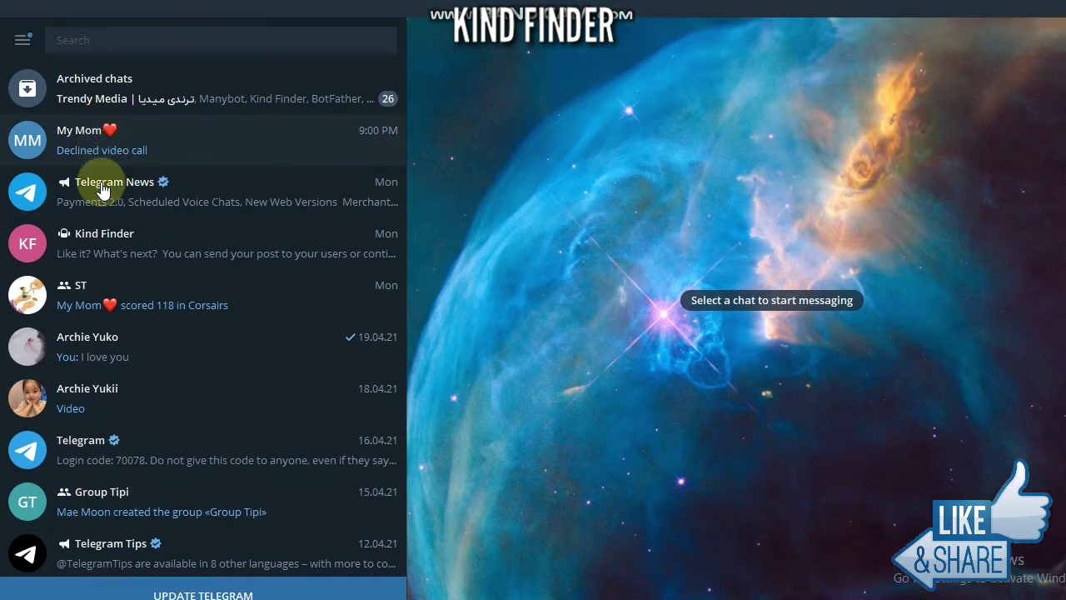
left_click(24, 42)
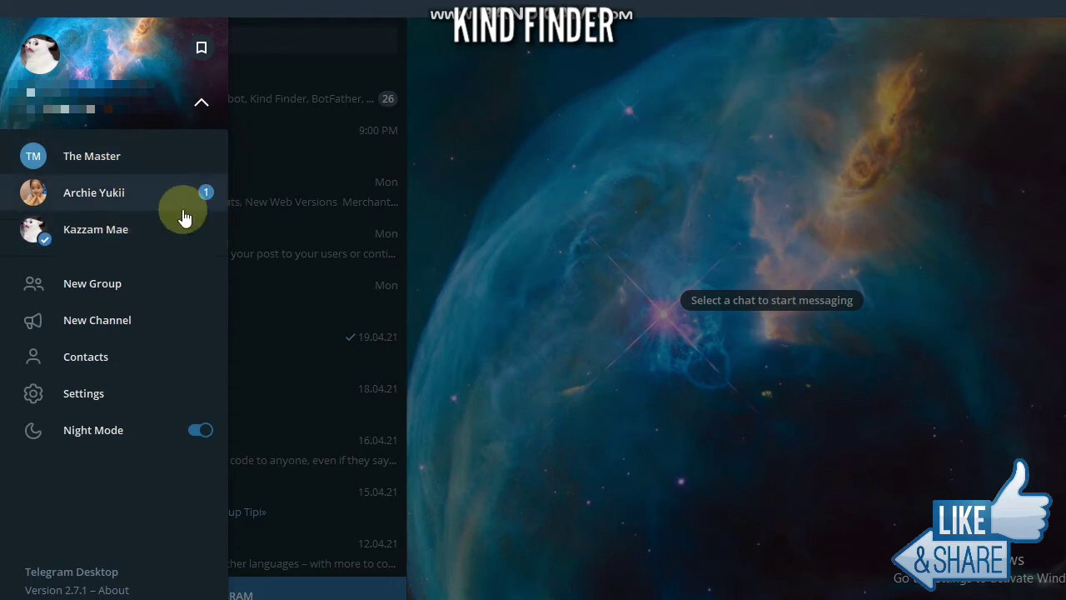
left_click(130, 197)
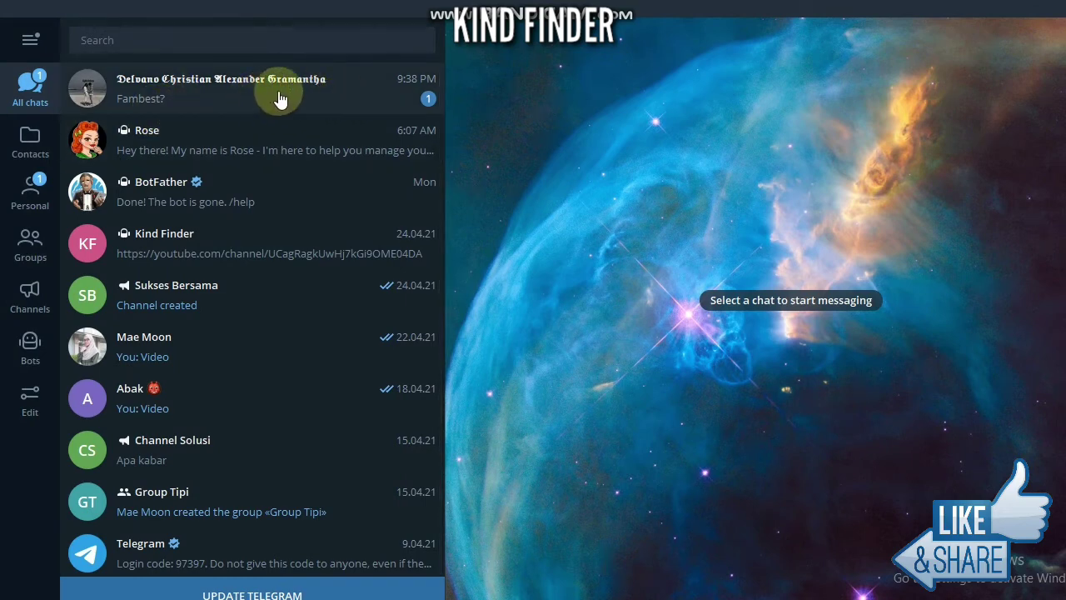
Step: Switch to the first account, then back to the newly added third account
left_click(30, 40)
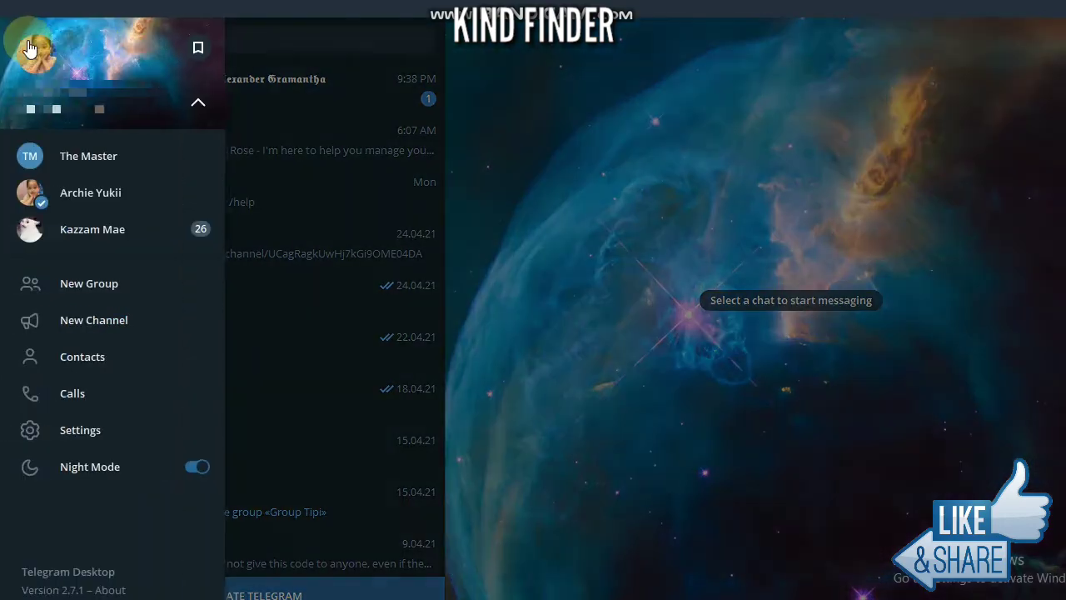
left_click(115, 160)
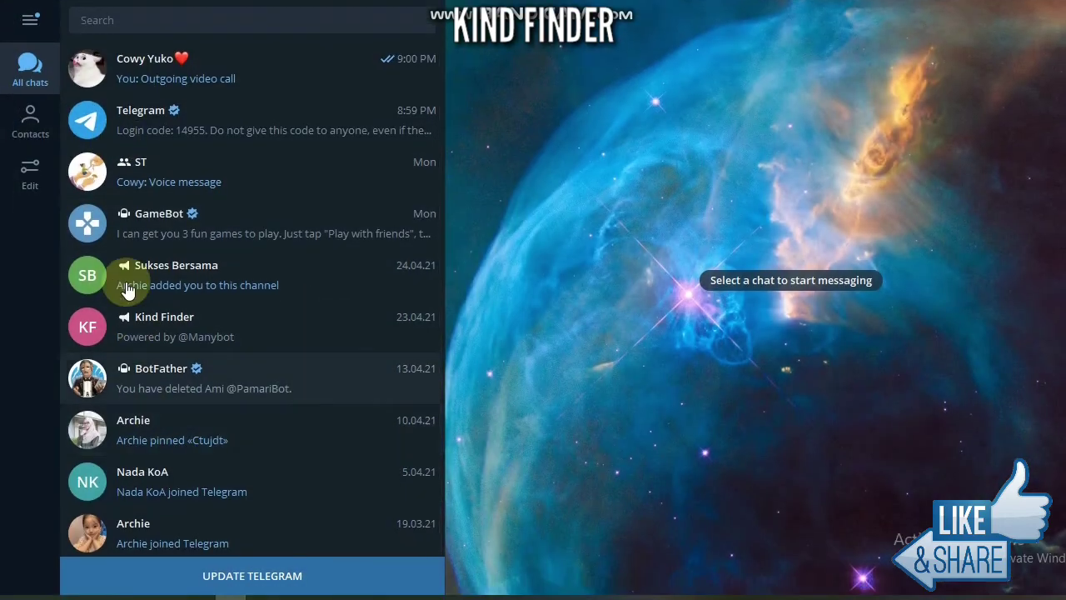
left_click(30, 39)
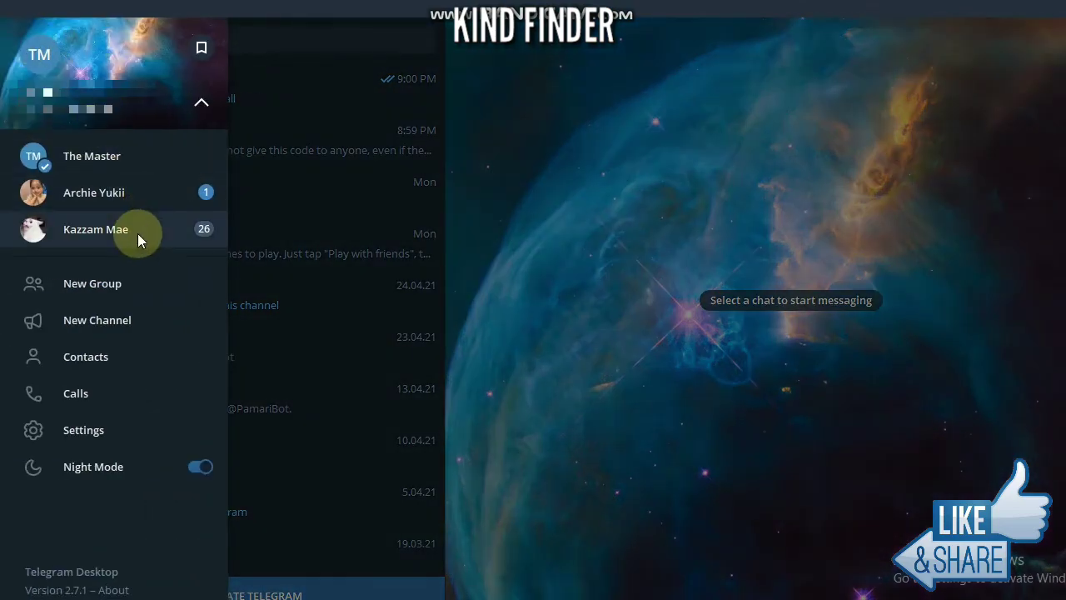
left_click(138, 233)
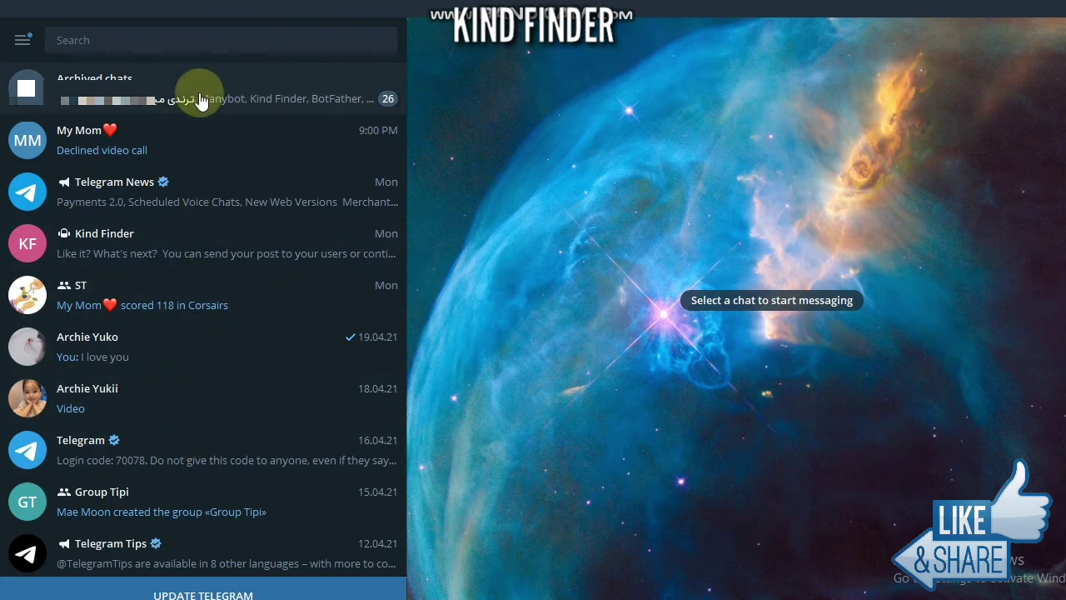
Step: Open the ST group chat in the new account and bring up the main menu
scroll(229, 374, "down", 4)
scroll(233, 406, "up", 2)
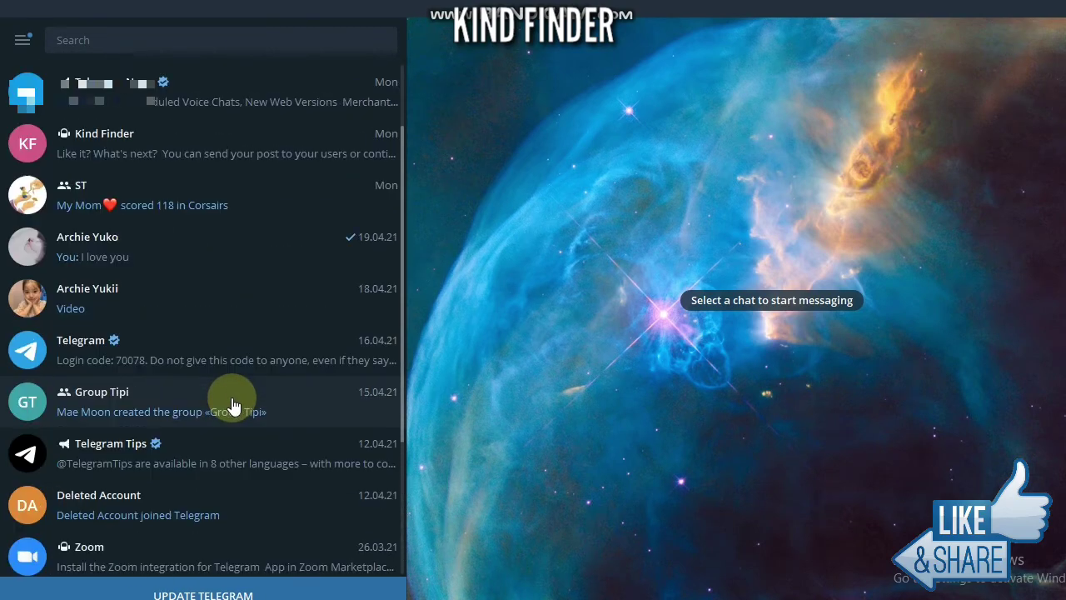
scroll(232, 402, "up", 2)
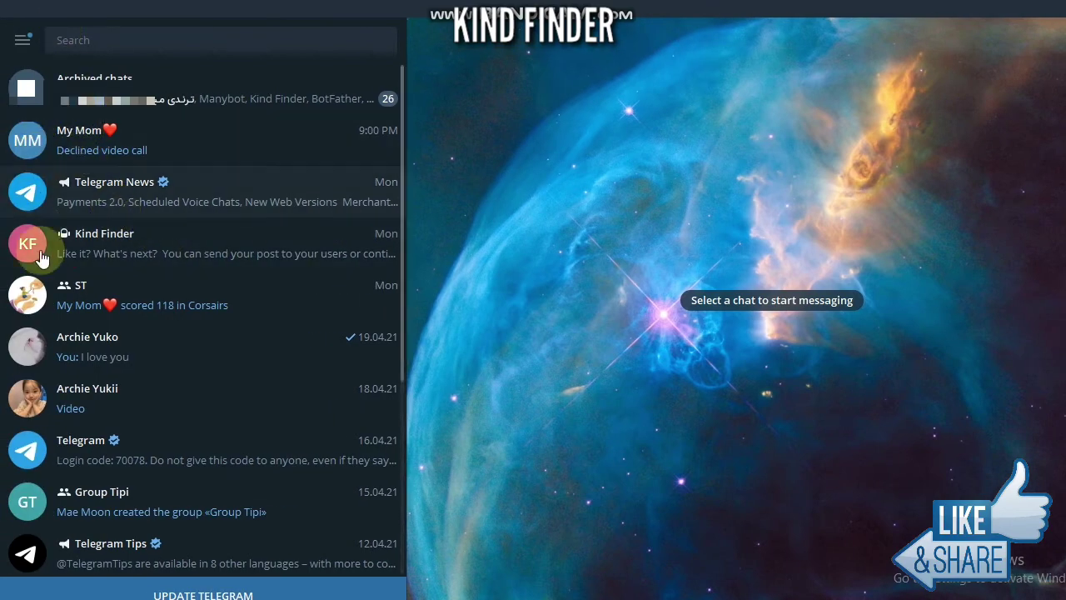
left_click(198, 304)
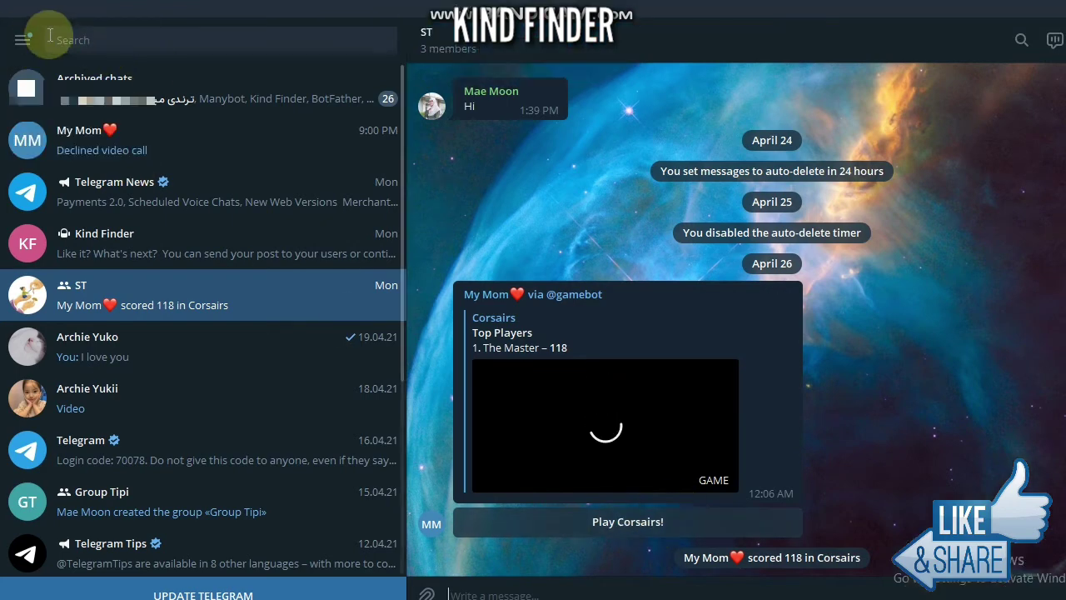
left_click(22, 42)
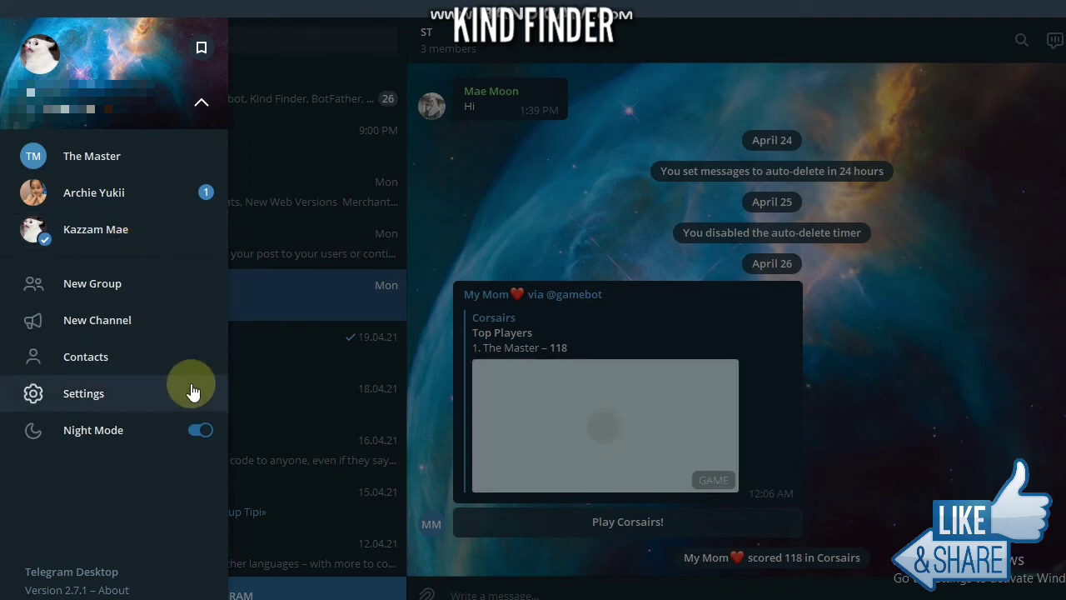
Step: Switch to the account with an unread message and log it out from Settings
left_click(164, 199)
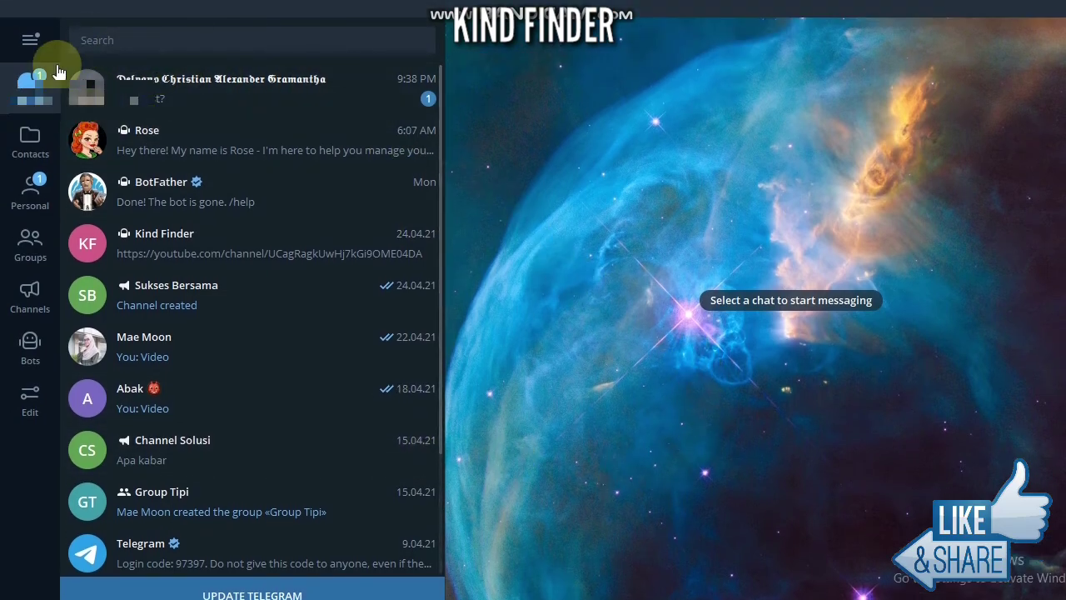
left_click(33, 40)
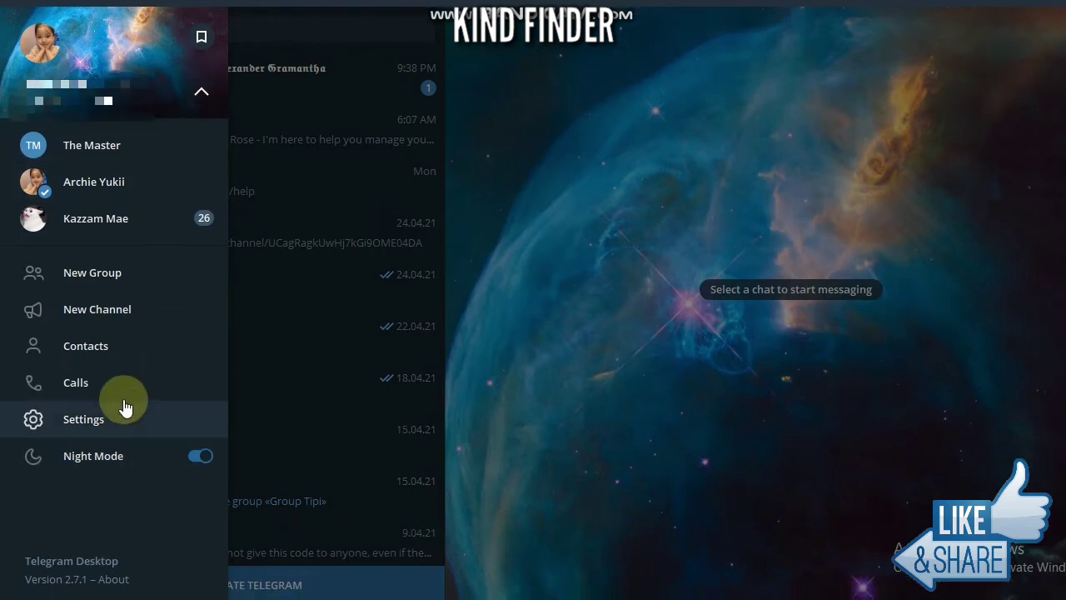
left_click(117, 426)
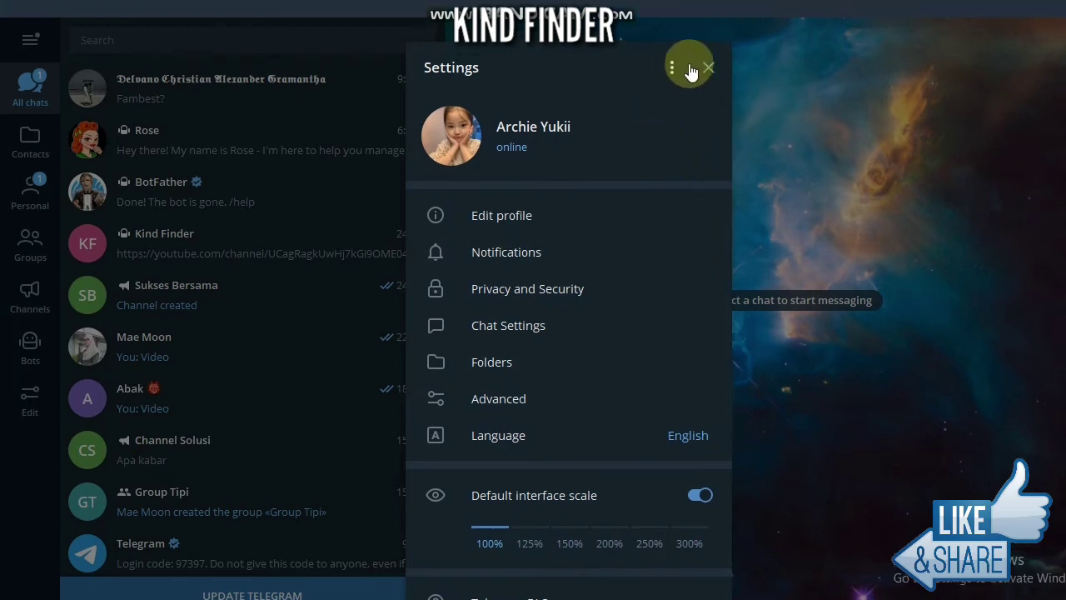
left_click(669, 70)
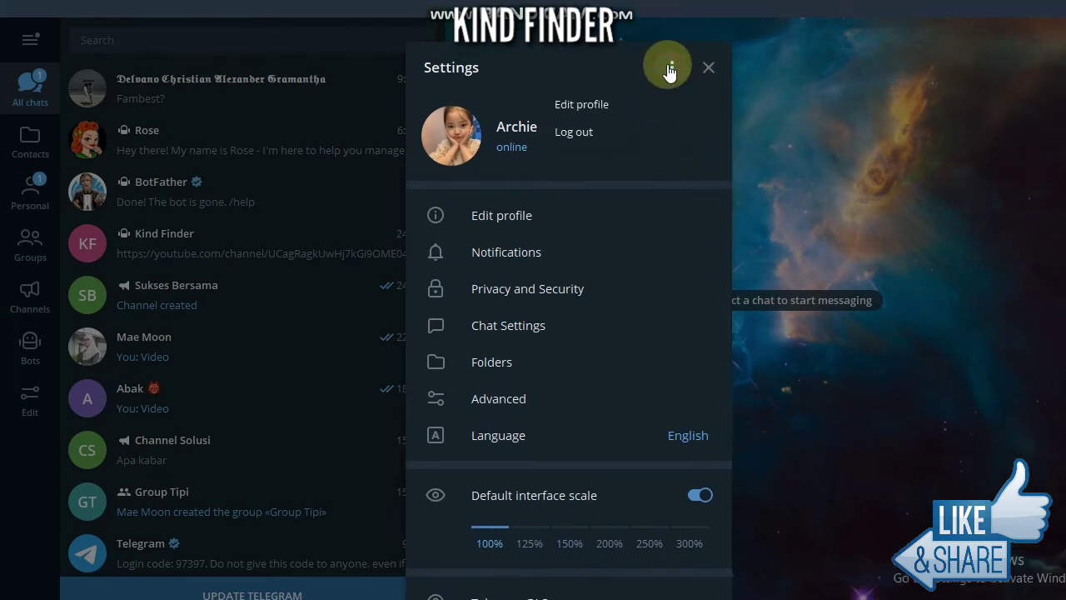
left_click(606, 137)
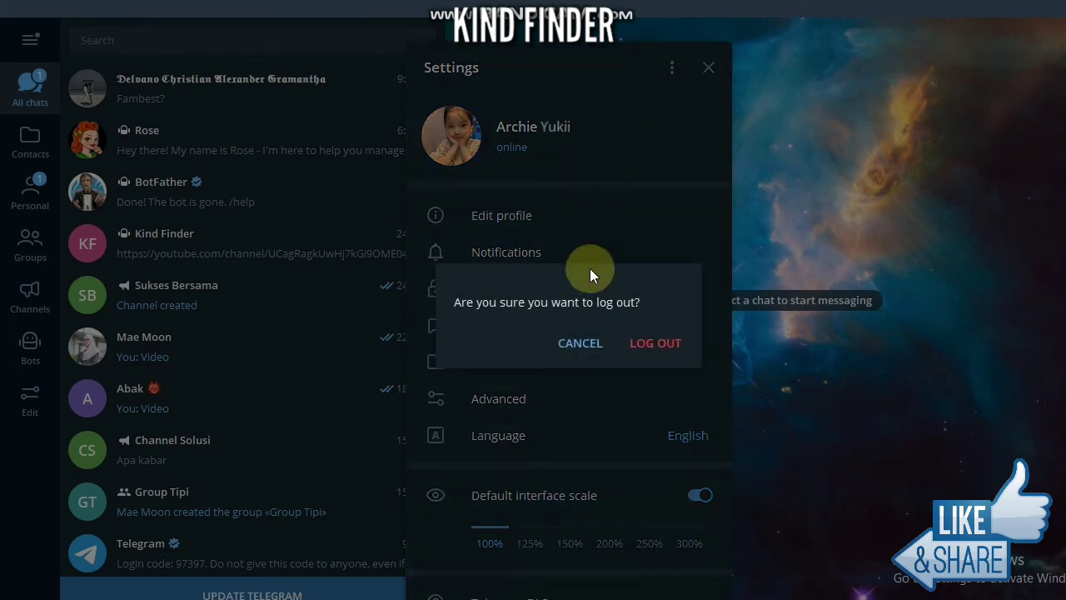
left_click(641, 345)
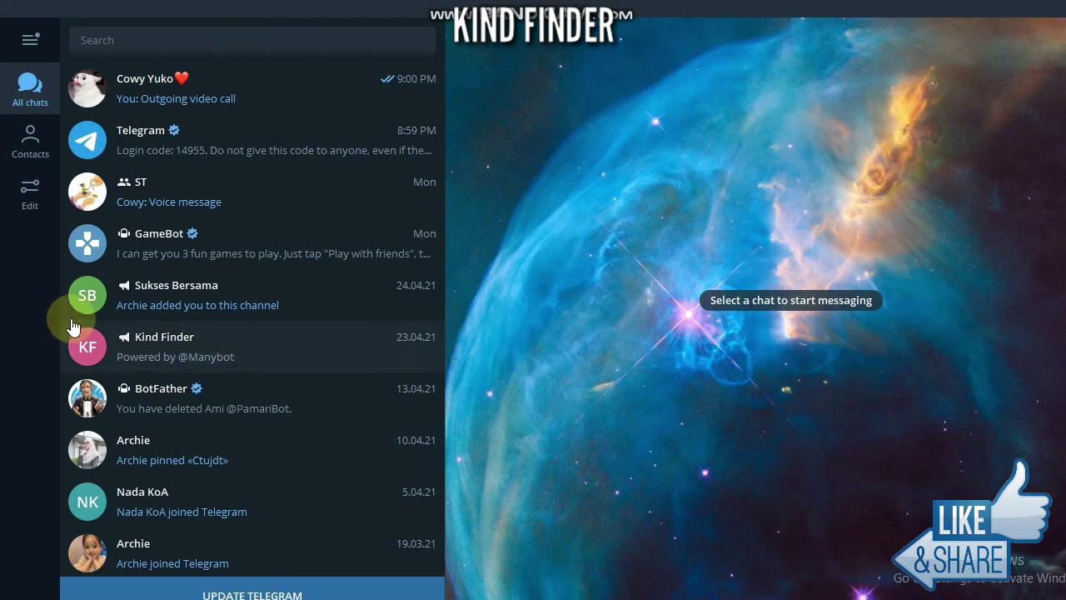
Step: Log out the currently active account through Settings' Log out option
left_click(32, 42)
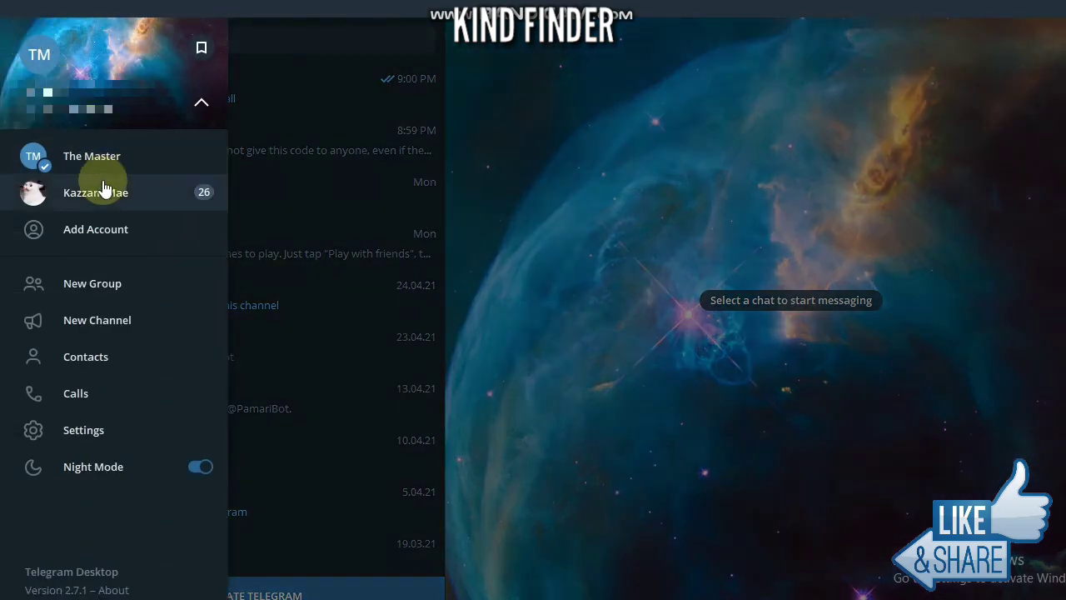
left_click(169, 435)
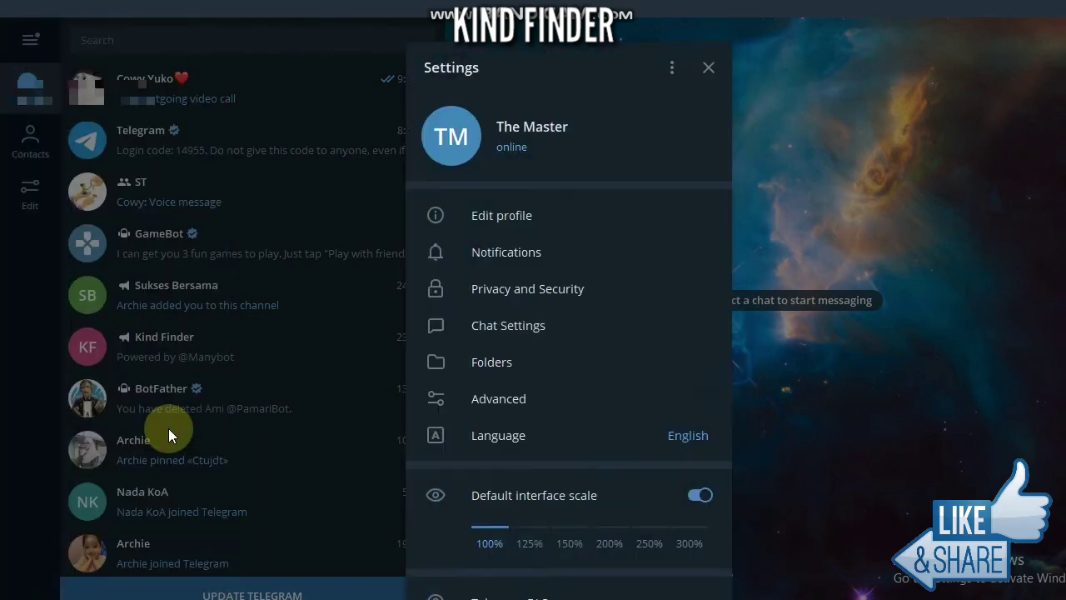
left_click(670, 66)
left_click(580, 160)
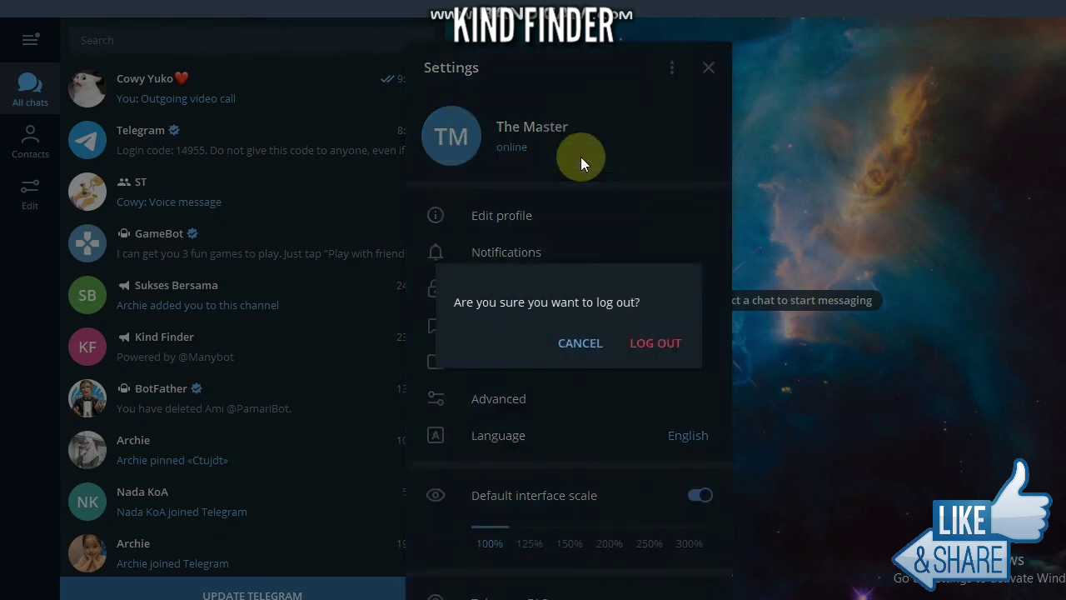
left_click(656, 340)
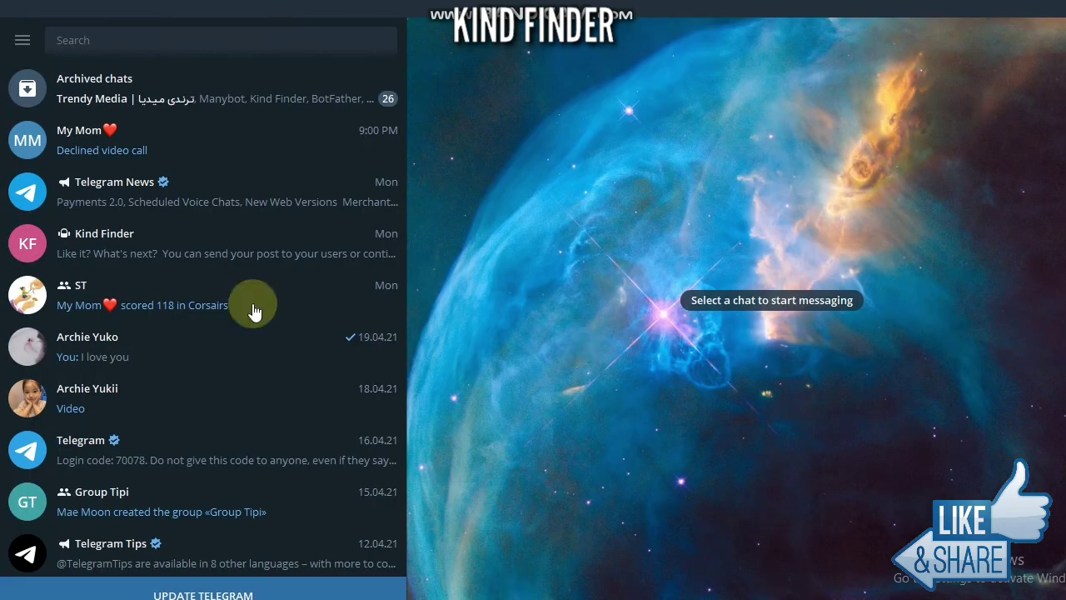
Step: Log out the last remaining account the same way, reaching the welcome screen
left_click(22, 40)
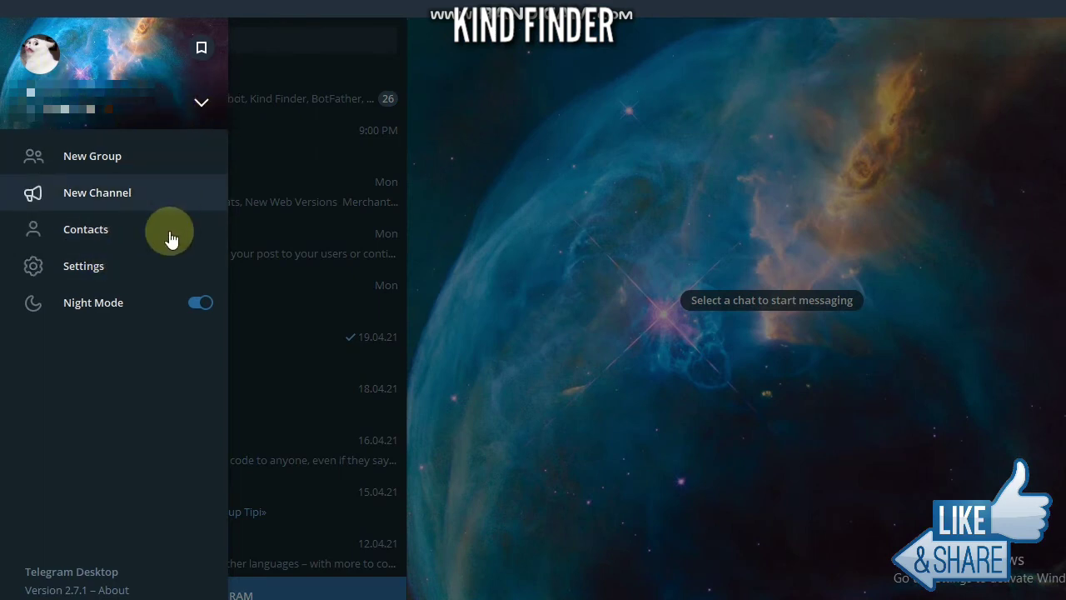
left_click(124, 264)
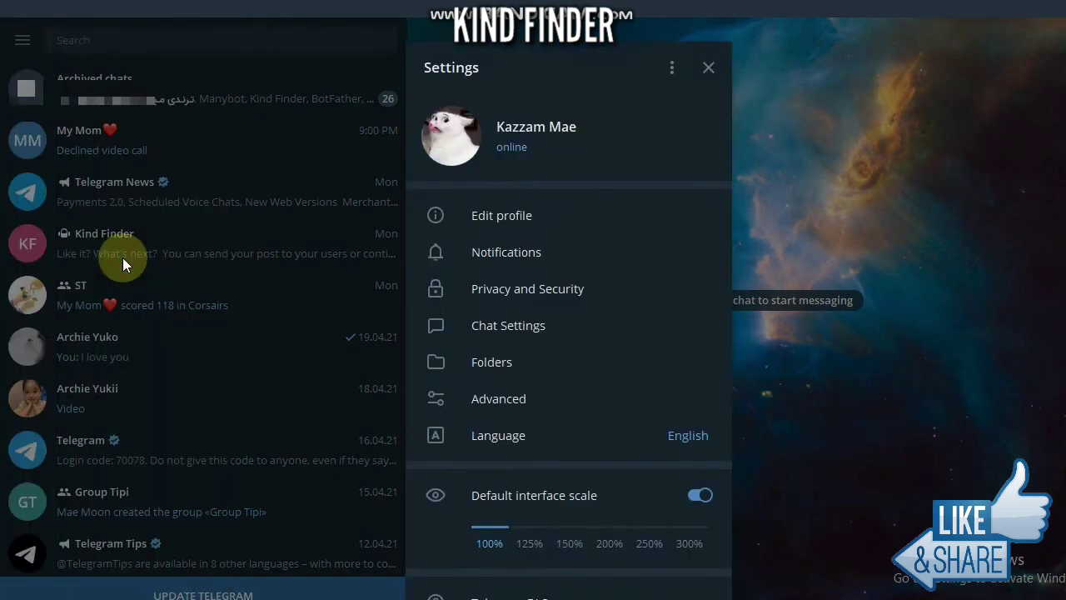
left_click(672, 74)
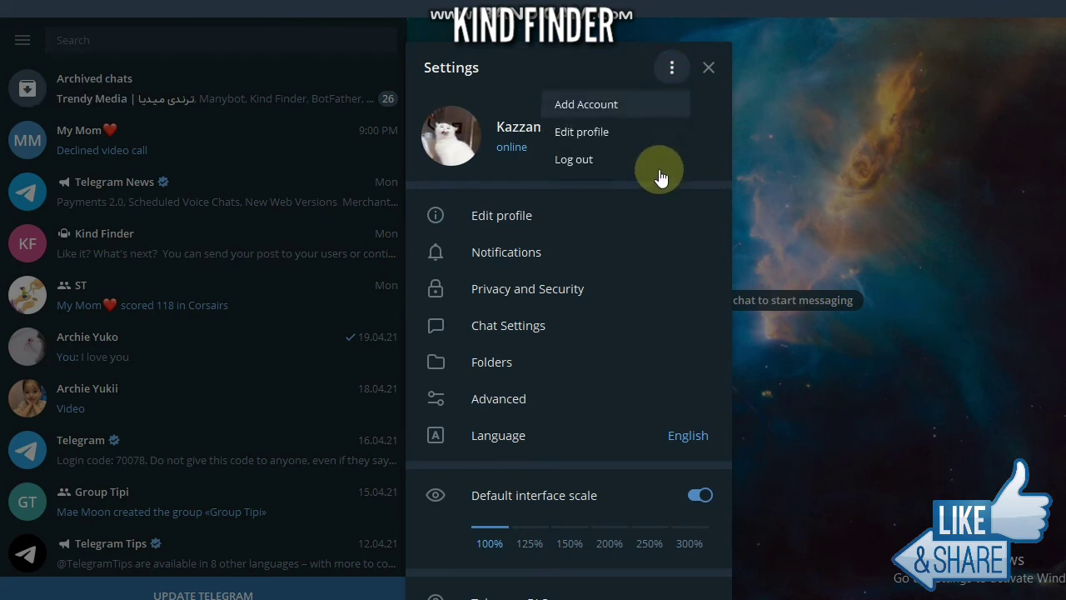
left_click(589, 162)
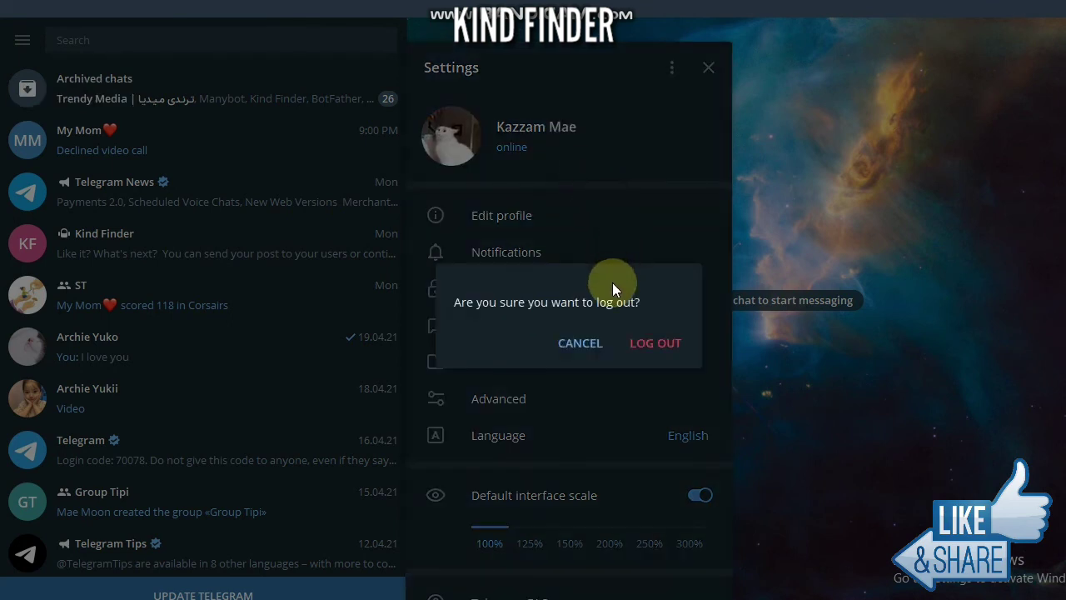
left_click(655, 343)
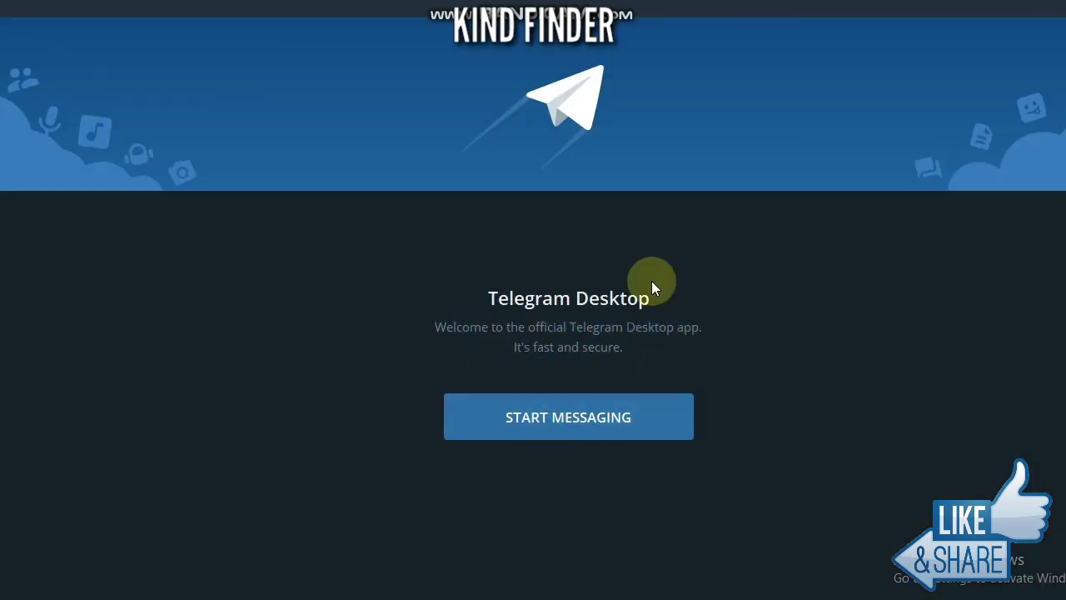
Step: Restore and close the Telegram window, then bring up the Bandicam recorder
double_click(997, 18)
left_click(1054, 10)
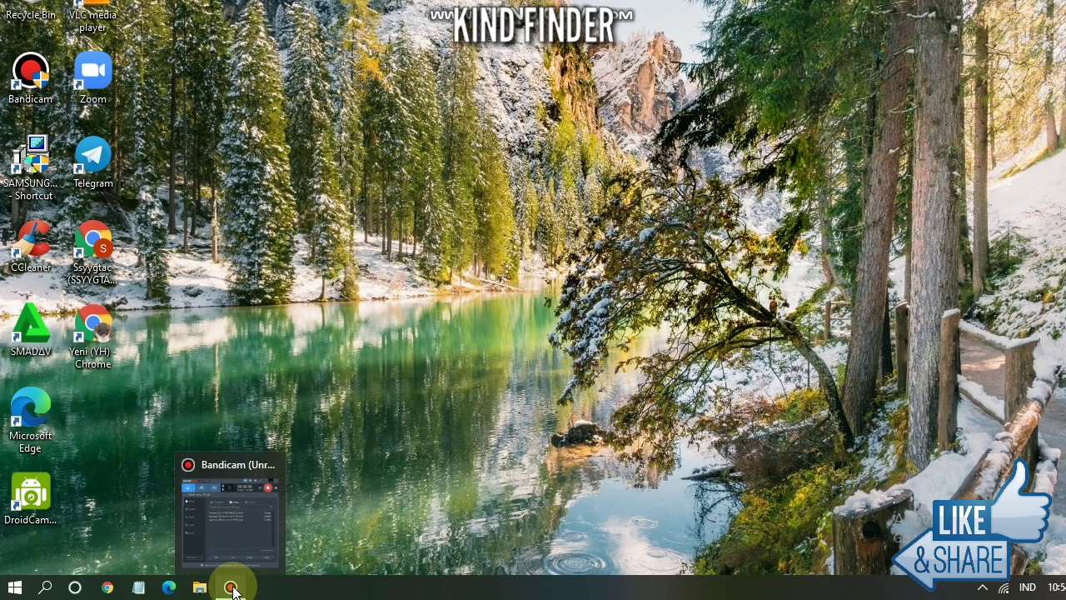
left_click(233, 588)
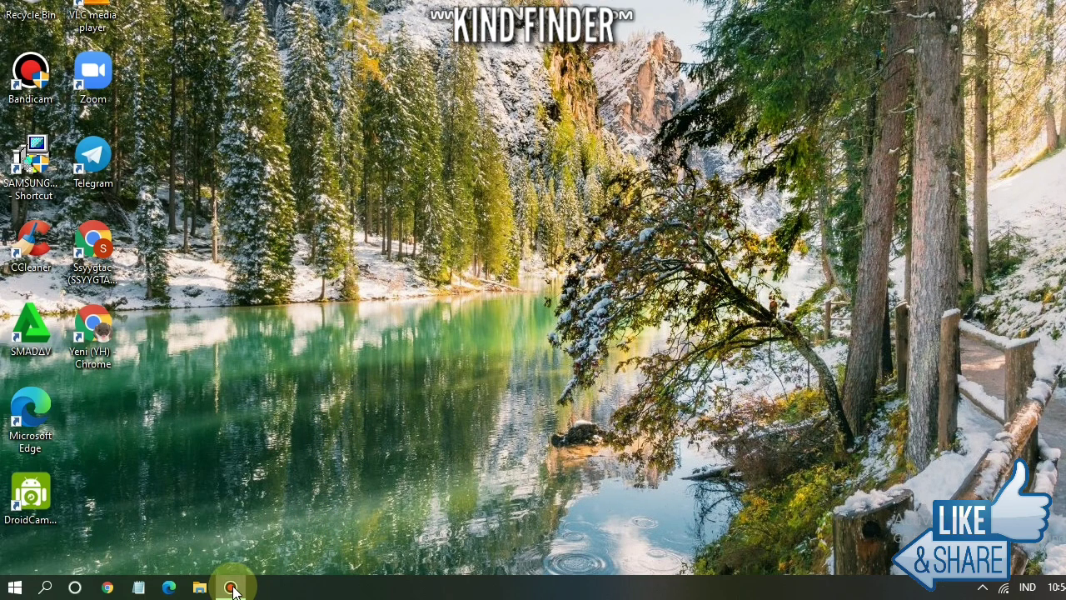